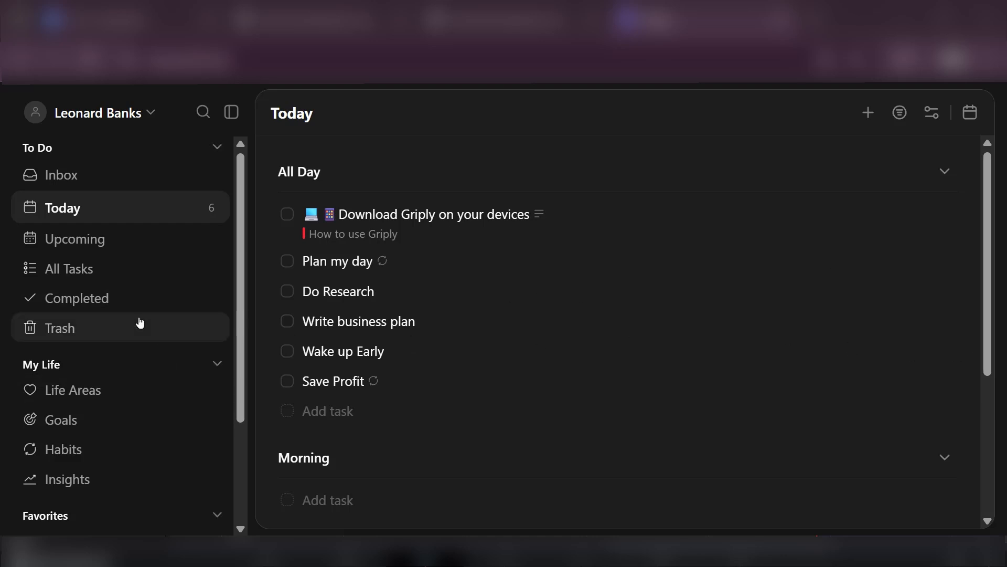
Open the life areas overview and look through the full list of areas
{"action": "left_click", "coordinate": [74, 394]}
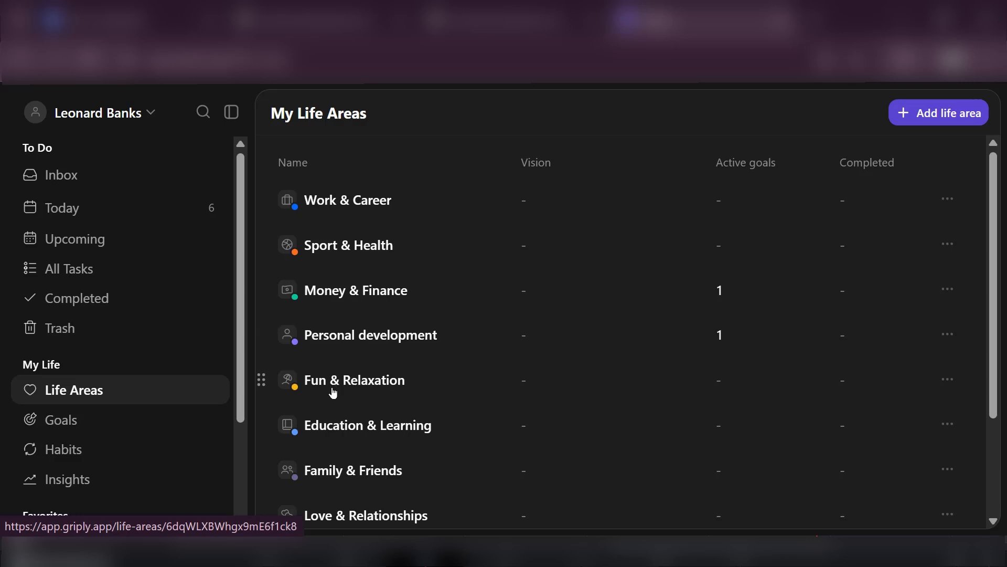
{"action": "scroll", "coordinate": [434, 382], "scroll_direction": "down", "scroll_amount": 3}
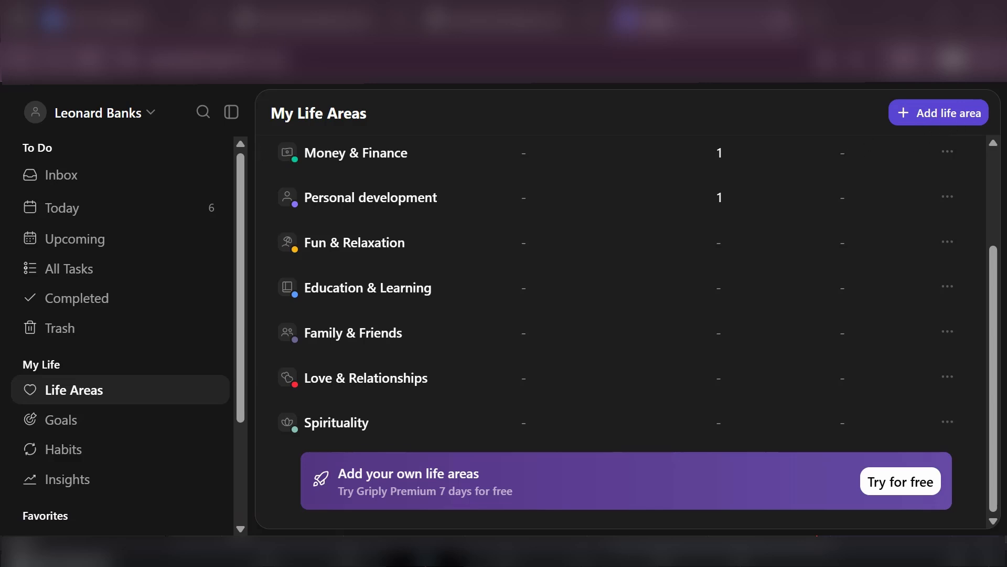
{"action": "scroll", "coordinate": [633, 304], "scroll_direction": "up", "scroll_amount": 3}
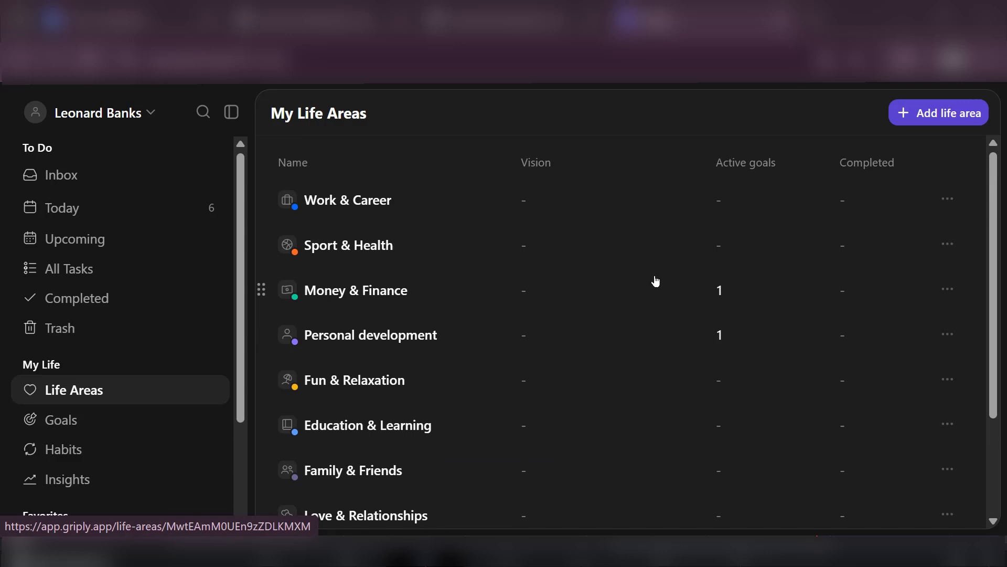
{"action": "left_click", "coordinate": [348, 203]}
{"action": "key", "text": "alt+Left"}
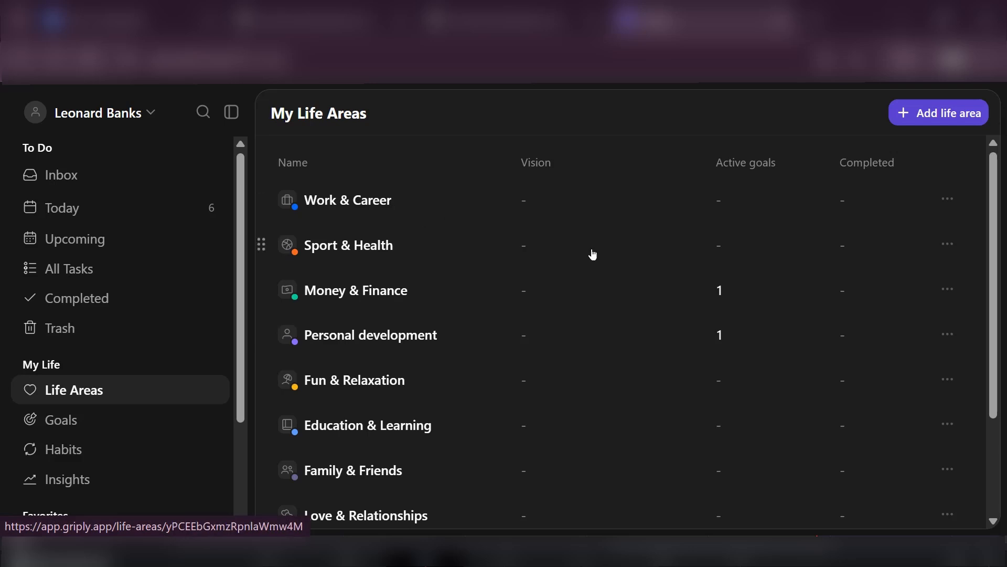
Open the vision page of the Work & Career life area and read the guidance on writing a good vision
{"action": "left_click", "coordinate": [336, 203]}
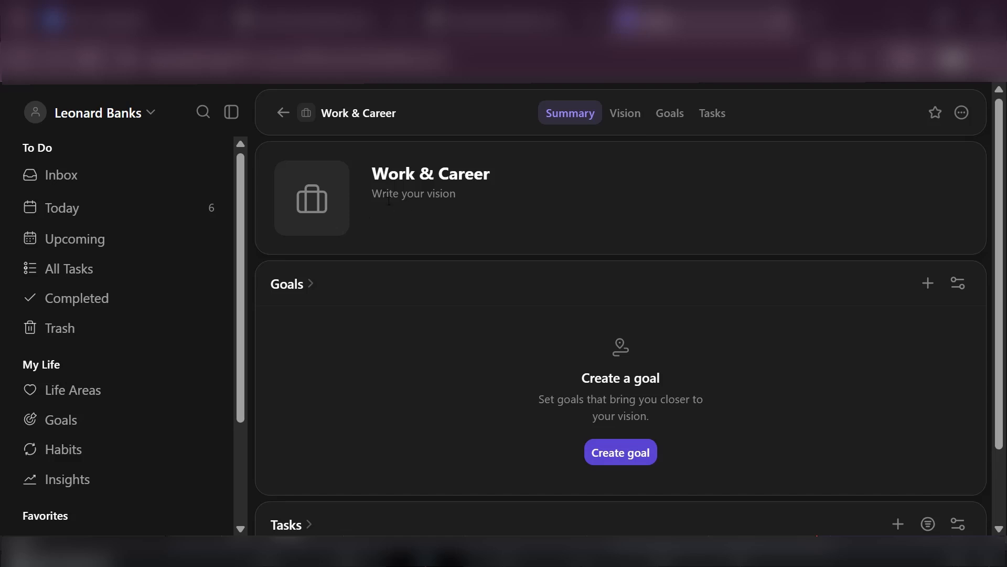
{"action": "left_click", "coordinate": [414, 198]}
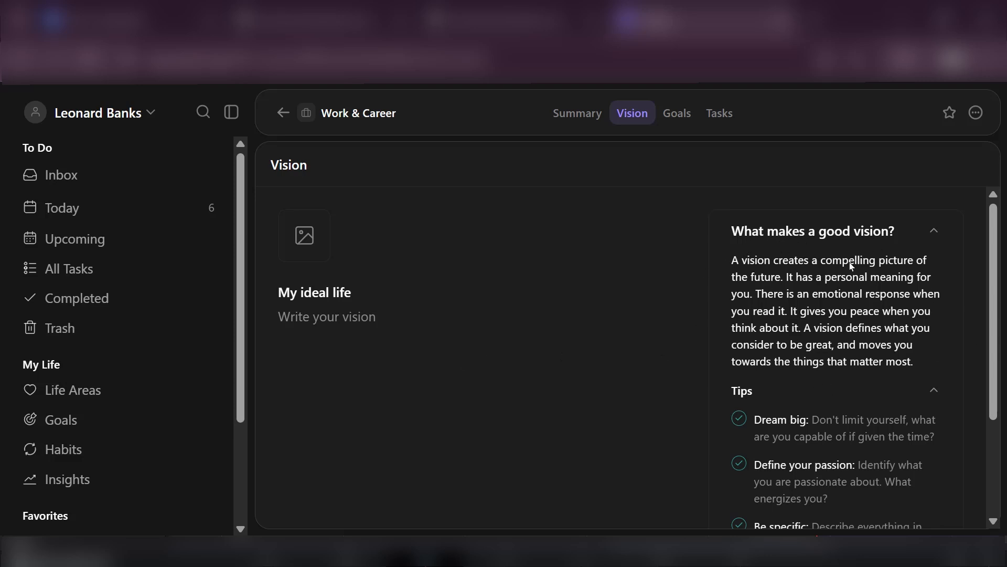
{"action": "scroll", "coordinate": [723, 321], "scroll_direction": "down", "scroll_amount": 3}
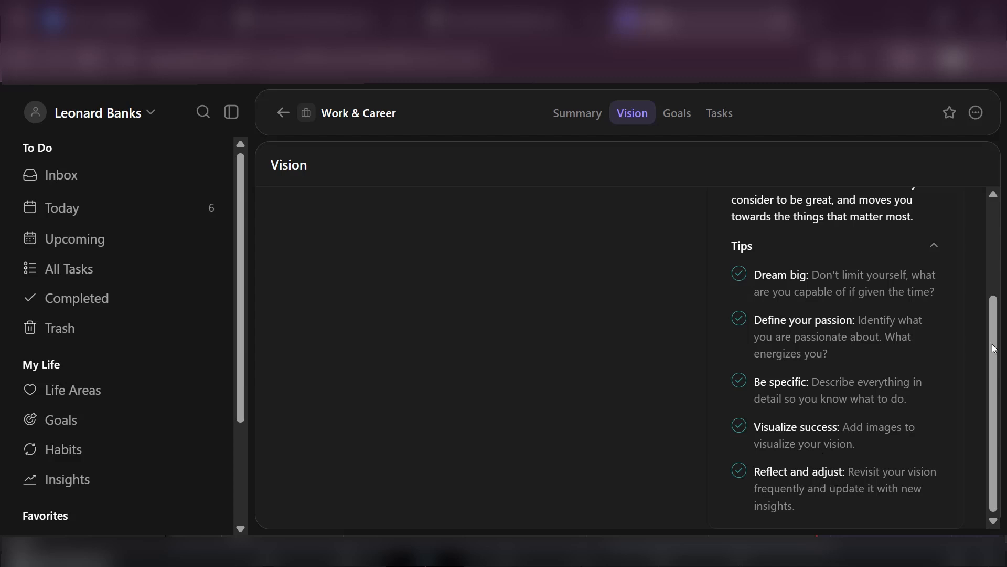
{"action": "scroll", "coordinate": [599, 397], "scroll_direction": "up", "scroll_amount": 3}
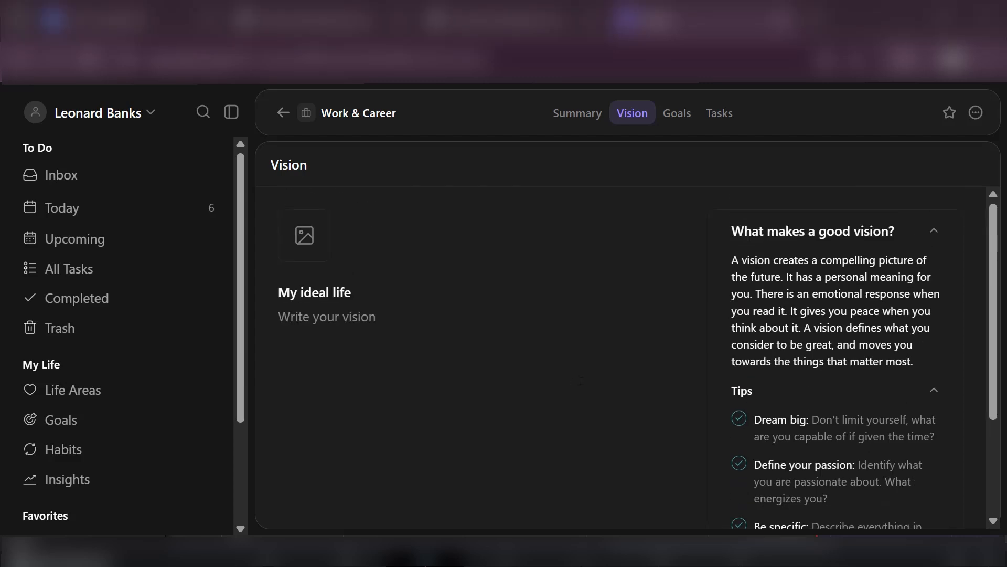
Write the Sport & Health life area's vision as "To have the energy and mobility to enjoy life without physical limits"
{"action": "left_click", "coordinate": [283, 113]}
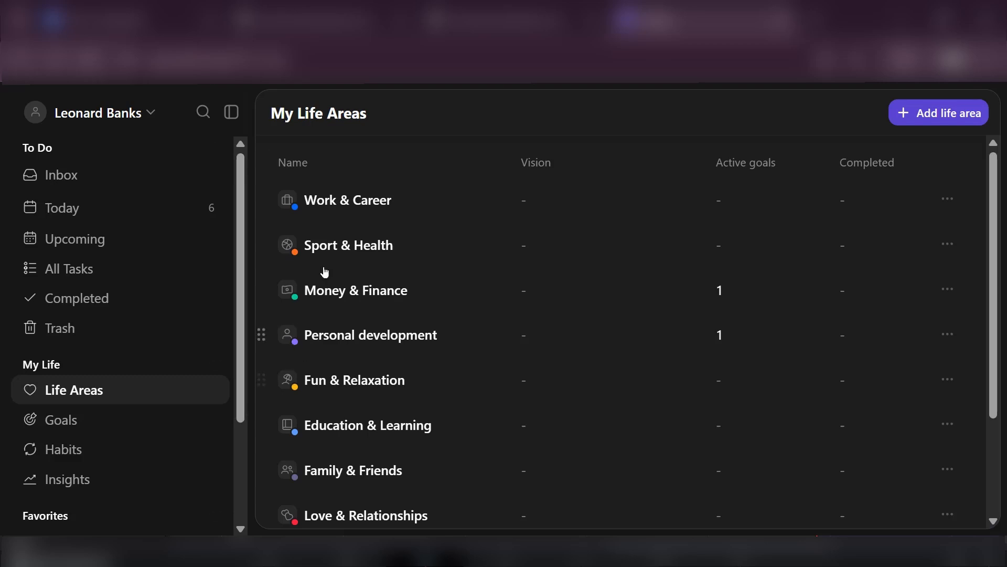
{"action": "left_click", "coordinate": [337, 247]}
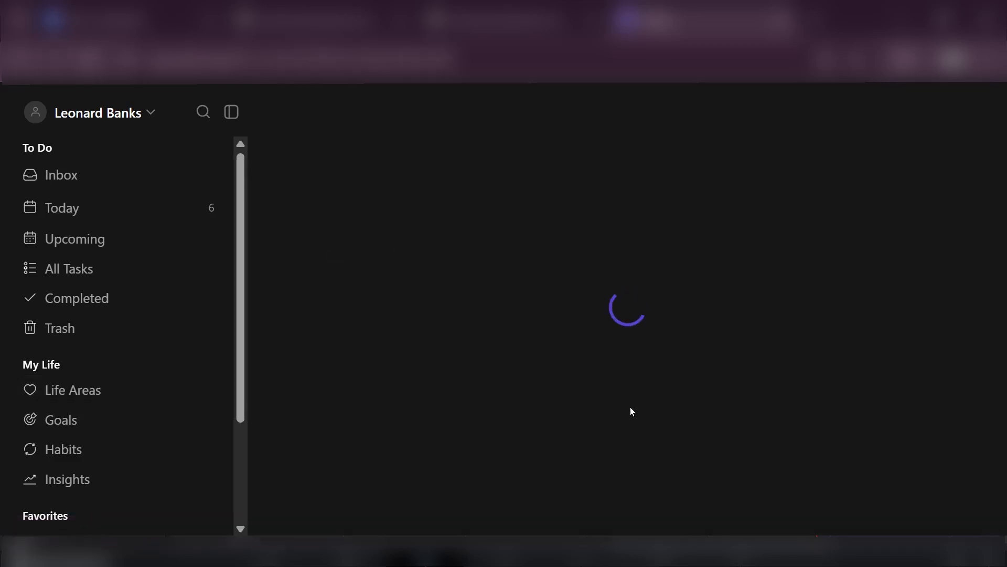
{"action": "left_click", "coordinate": [450, 198]}
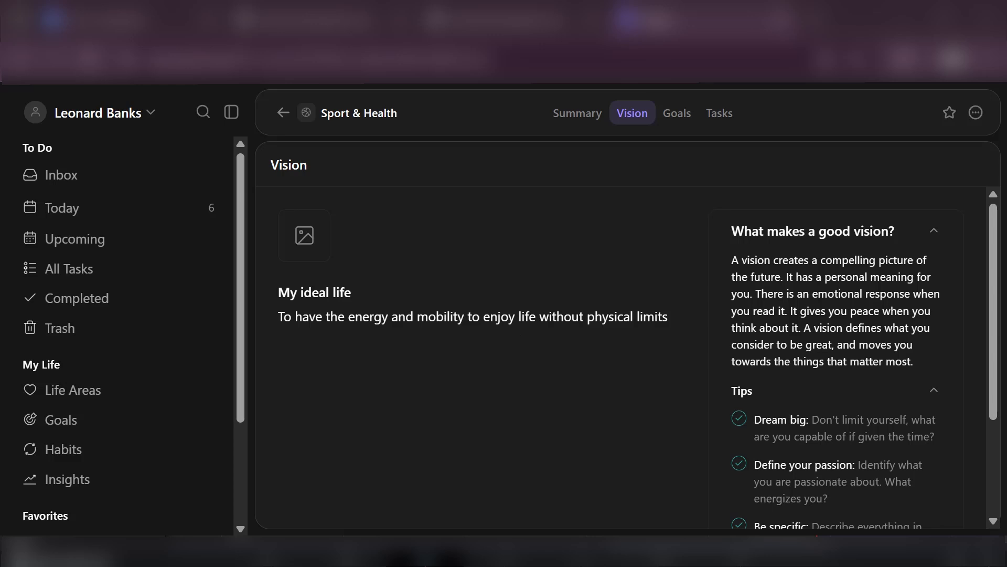
Open the goal creation form for Sport & Health, review all its fields, and close it without saving
{"action": "left_click", "coordinate": [682, 113]}
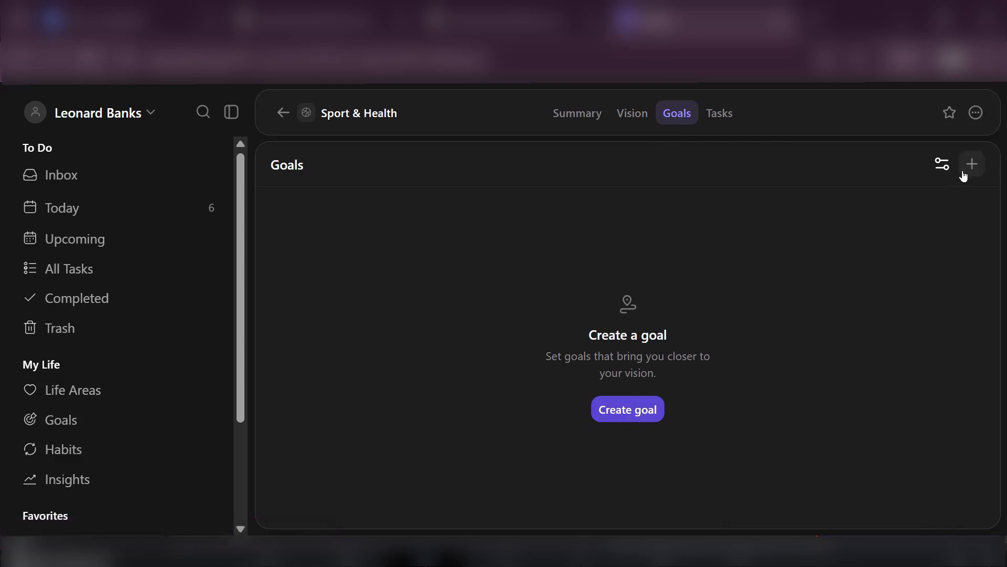
{"action": "left_click", "coordinate": [643, 415]}
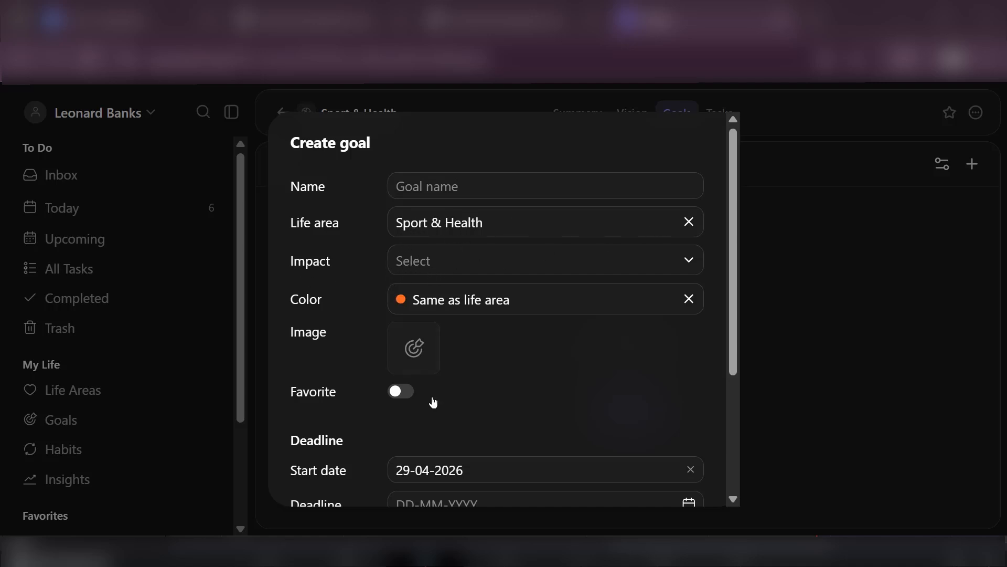
{"action": "scroll", "coordinate": [432, 400], "scroll_direction": "down", "scroll_amount": 3}
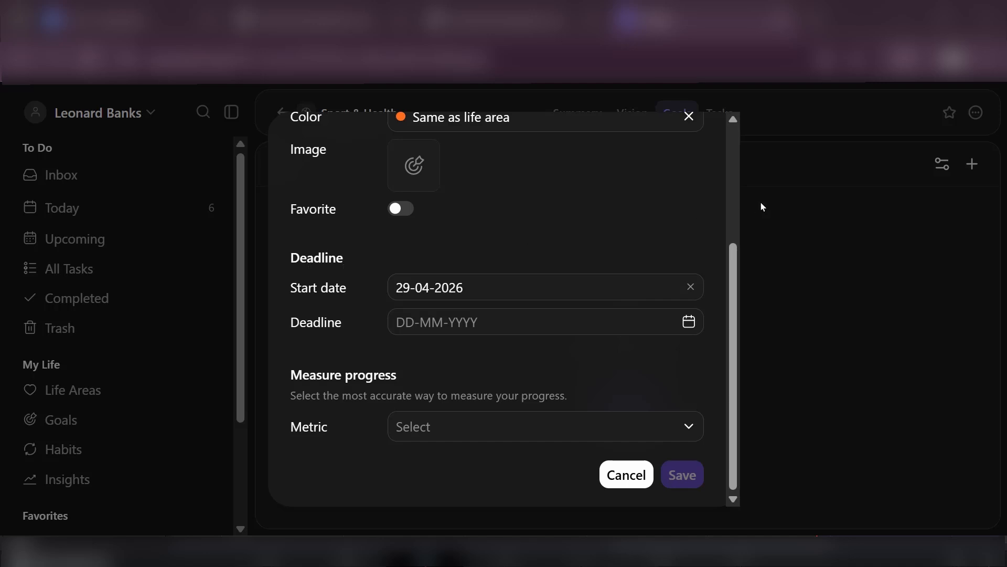
{"action": "scroll", "coordinate": [418, 271], "scroll_direction": "up", "scroll_amount": 3}
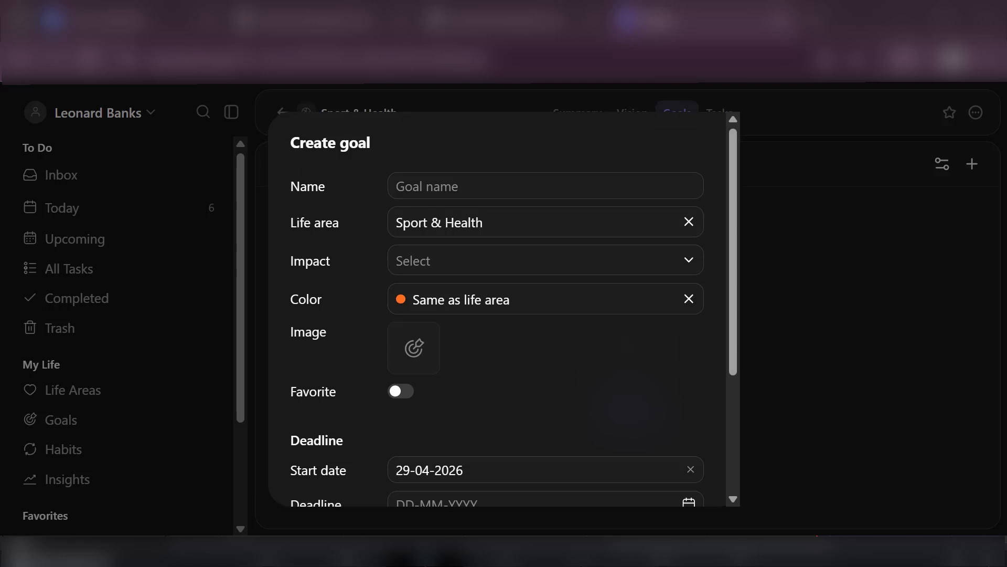
{"action": "left_click", "coordinate": [808, 383]}
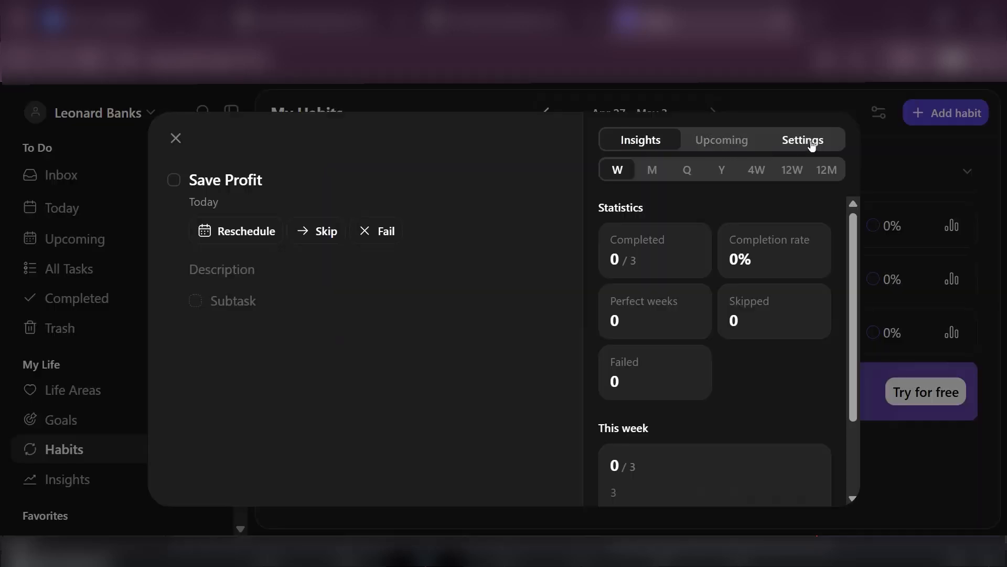
Review the settings of the Save Profit habit and close its details
{"action": "left_click", "coordinate": [810, 146]}
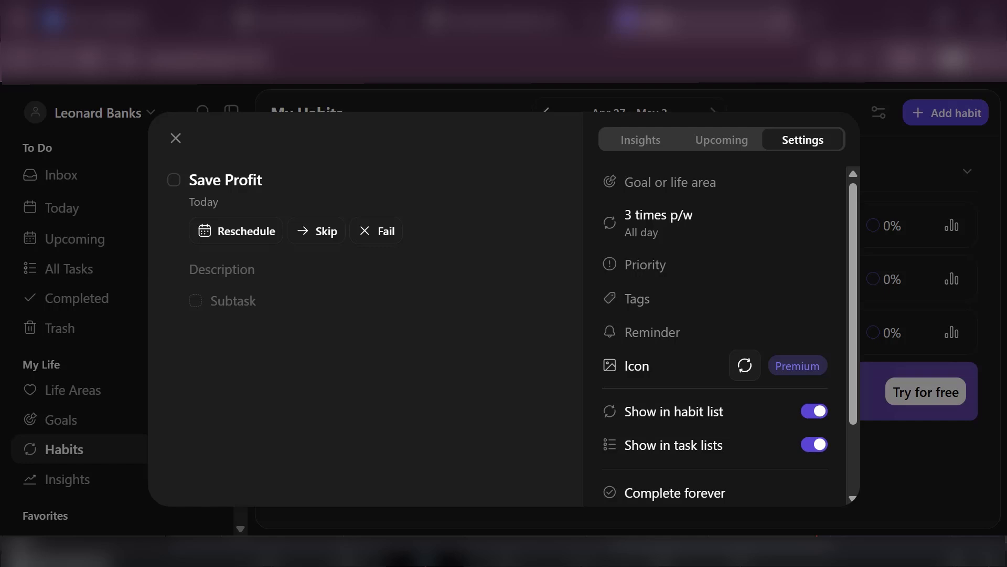
{"action": "key", "text": "Escape"}
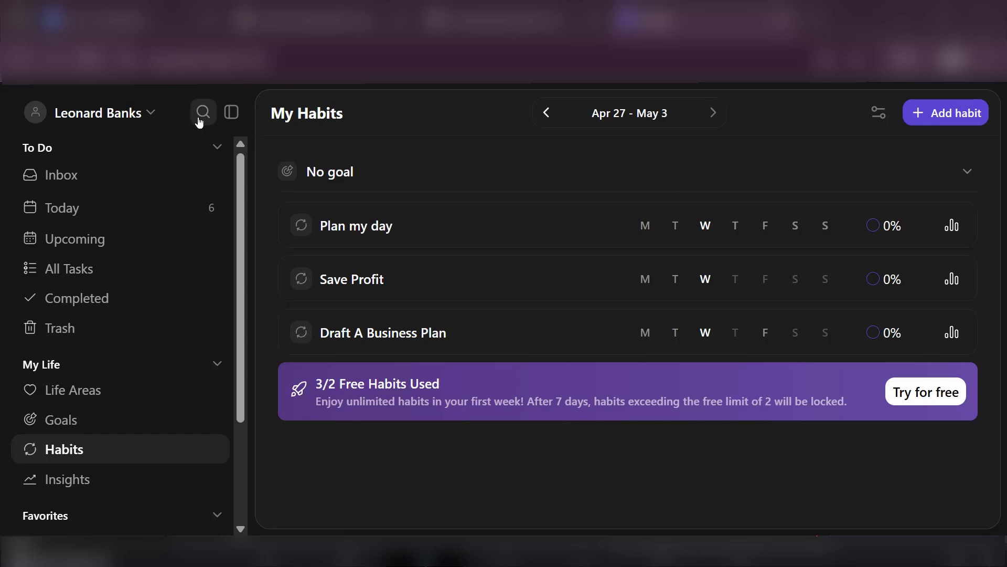
Open the account settings, view the options for adding an external calendar, and close the settings
{"action": "left_click", "coordinate": [131, 113]}
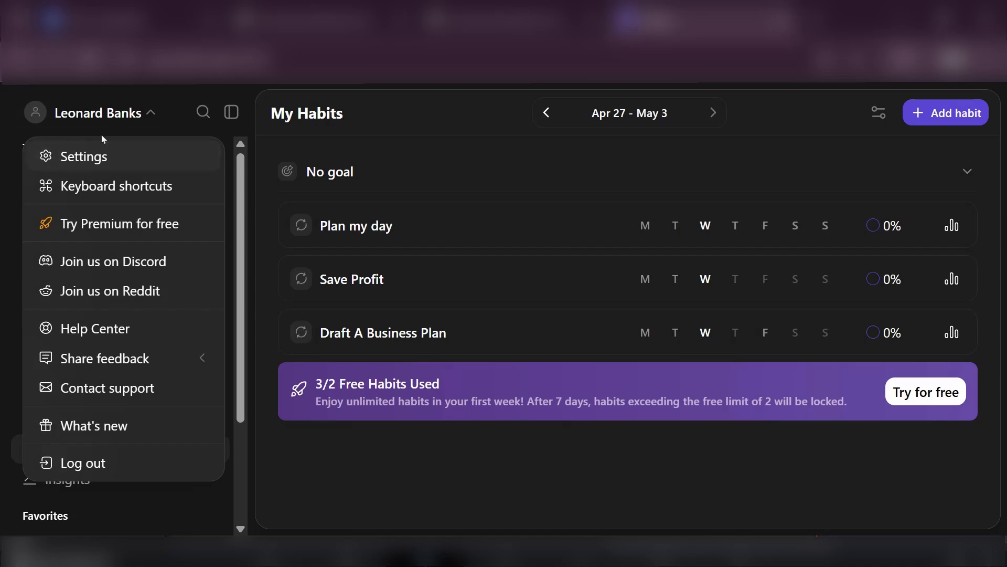
{"action": "left_click", "coordinate": [92, 157]}
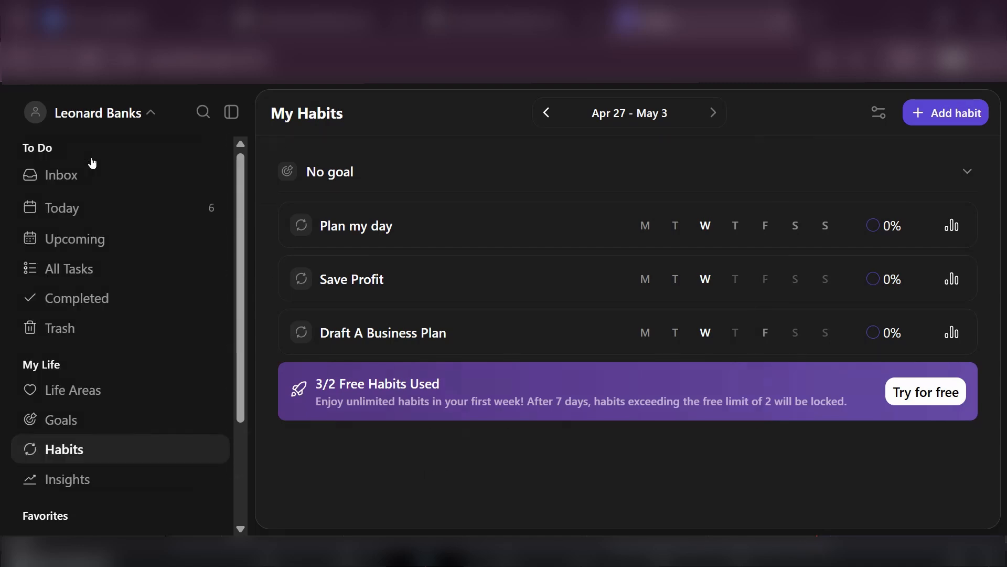
{"action": "scroll", "coordinate": [275, 286], "scroll_direction": "down", "scroll_amount": 10}
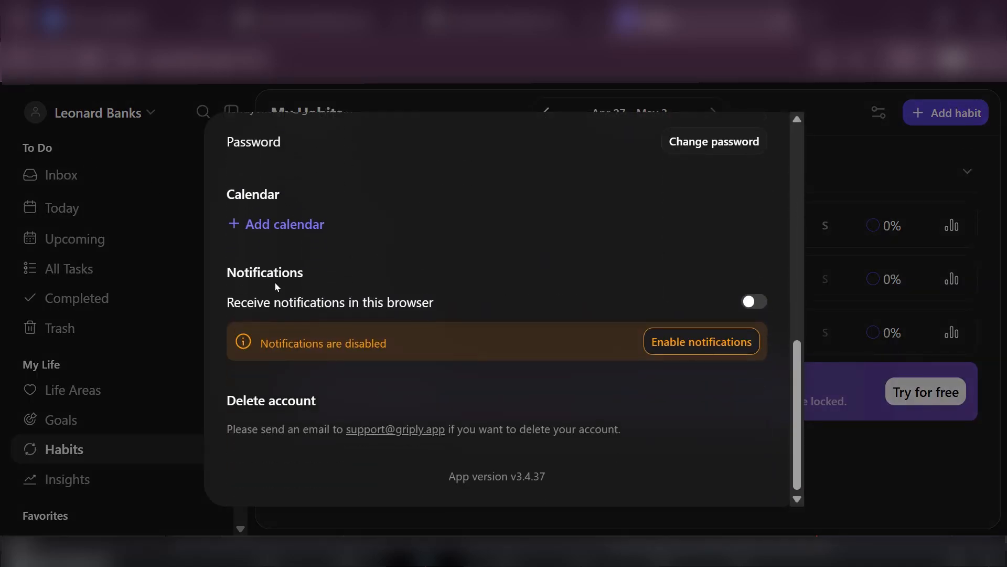
{"action": "left_click", "coordinate": [262, 226]}
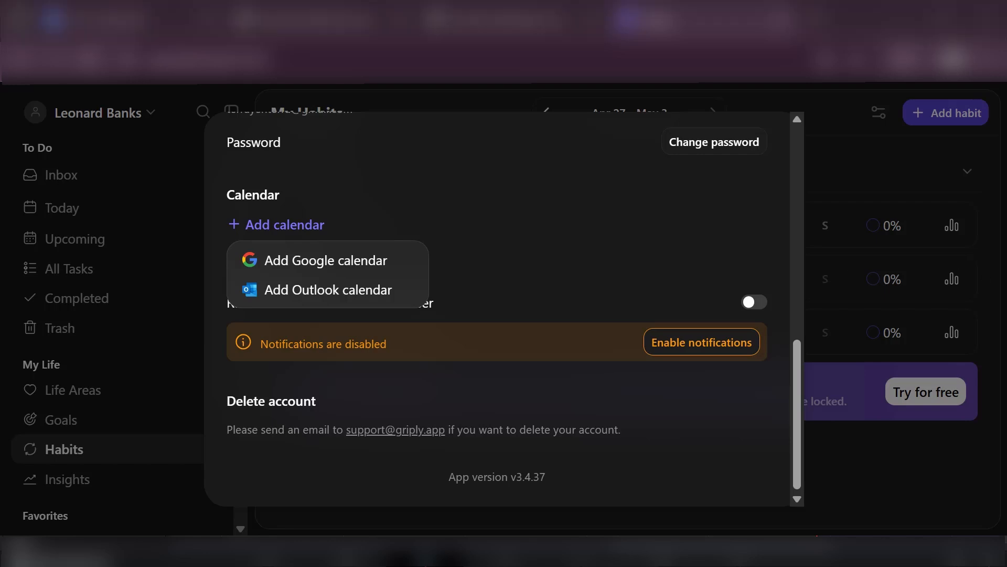
{"action": "left_click", "coordinate": [928, 262]}
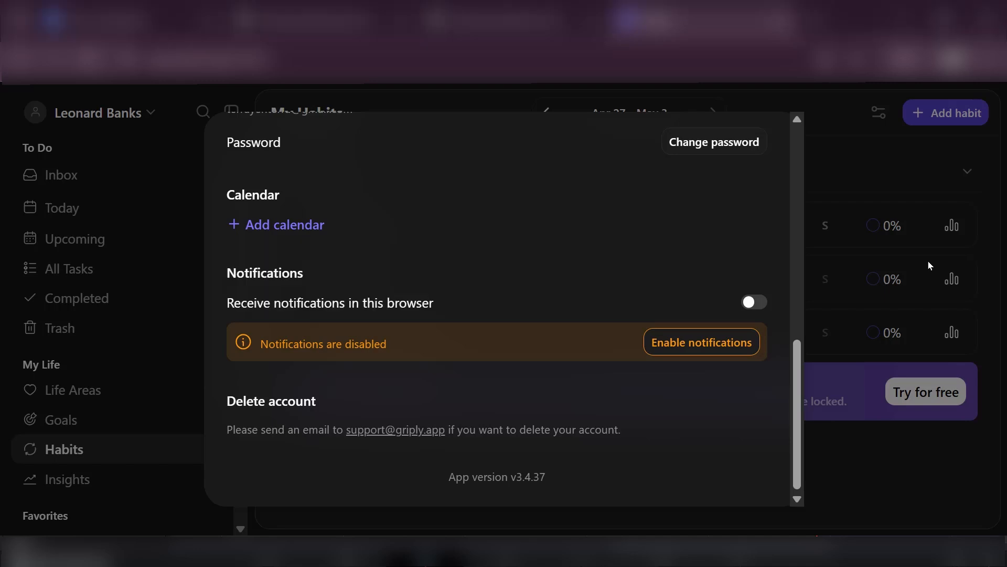
{"action": "left_click", "coordinate": [821, 140]}
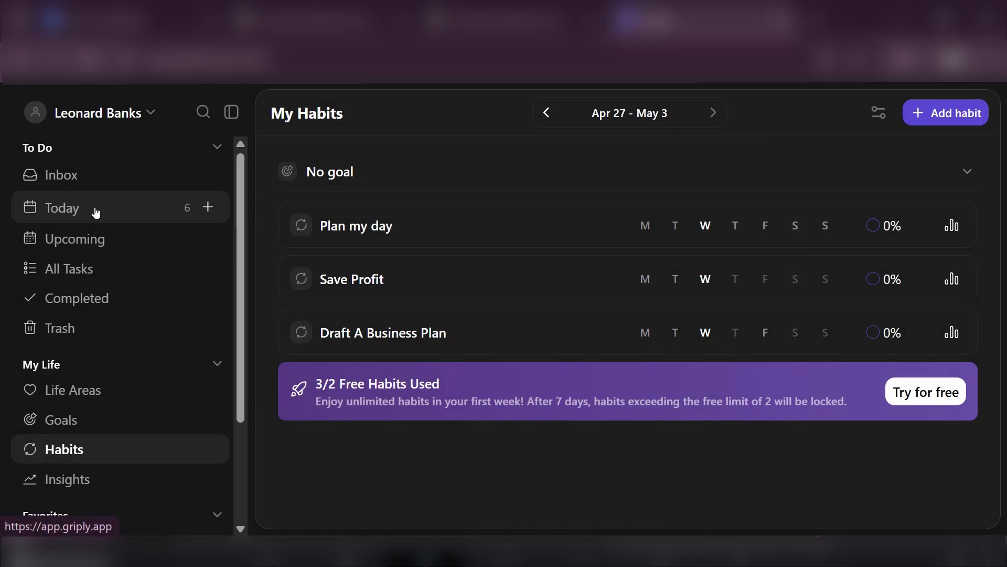
Open the Today view and start a new task
{"action": "left_click", "coordinate": [73, 212]}
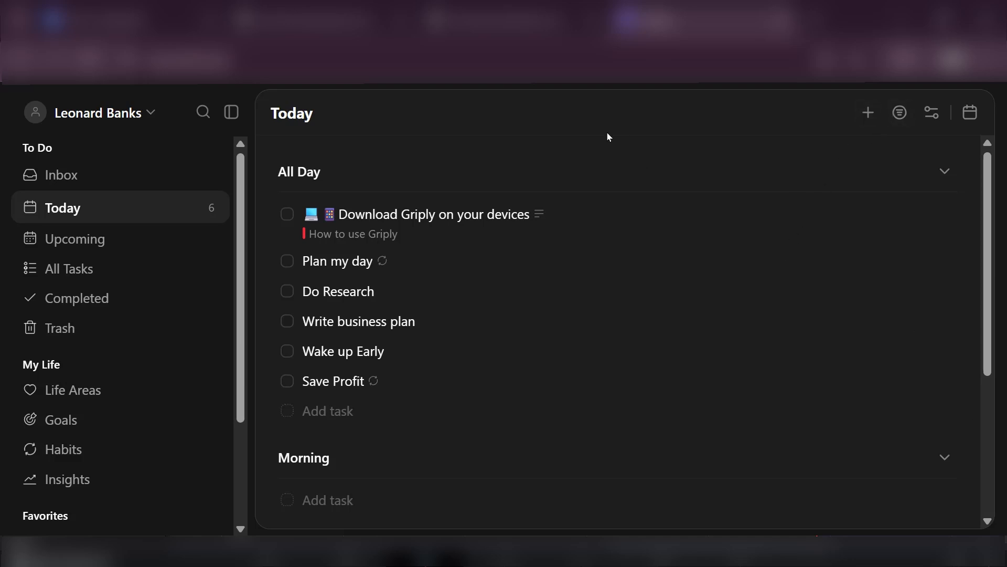
{"action": "left_click", "coordinate": [867, 108]}
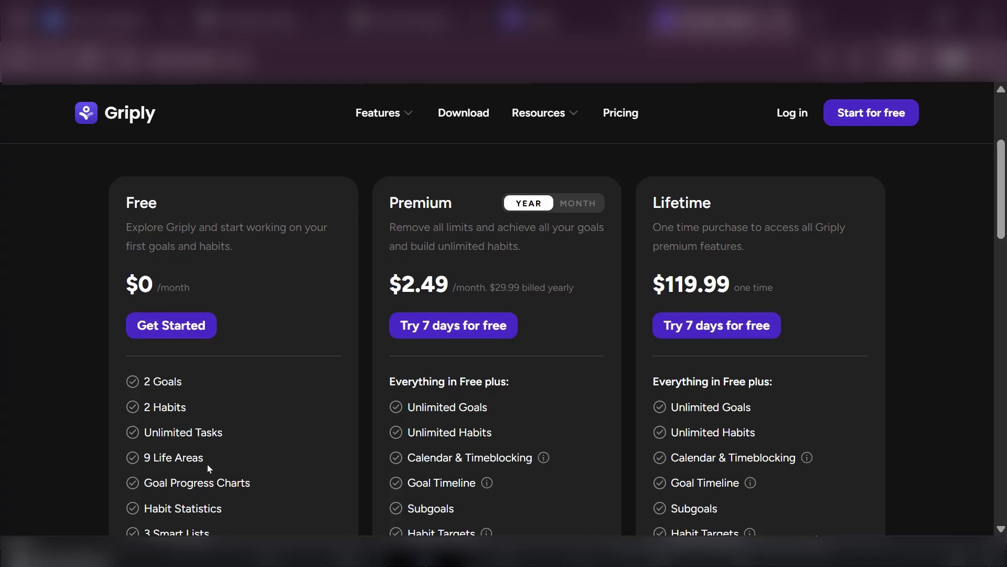
Examine the features included in the Free plan on Griply's pricing page
{"action": "scroll", "coordinate": [209, 469], "scroll_direction": "down", "scroll_amount": 2}
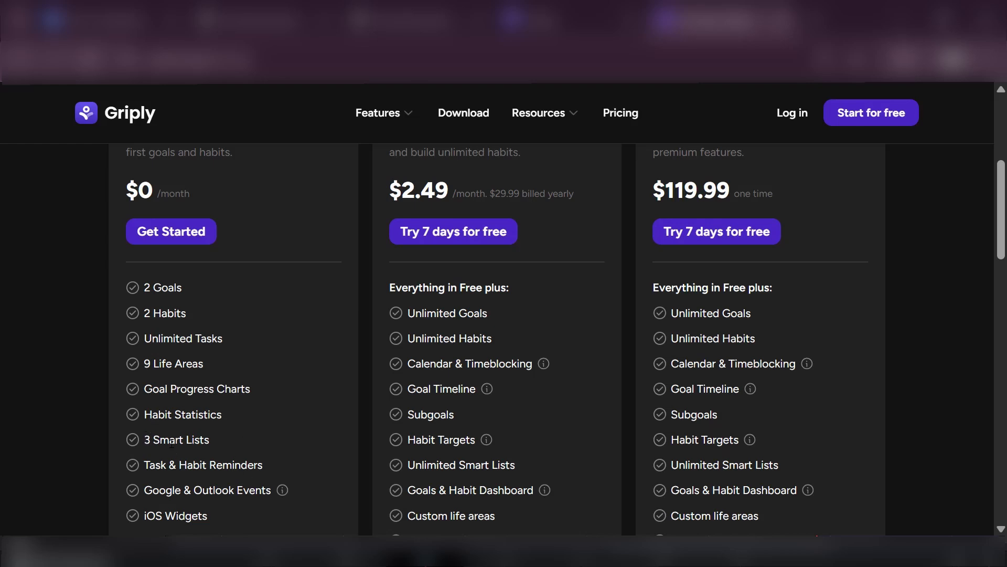
{"action": "scroll", "coordinate": [270, 471], "scroll_direction": "down", "scroll_amount": 2}
{"action": "scroll", "coordinate": [270, 472], "scroll_direction": "up", "scroll_amount": 4}
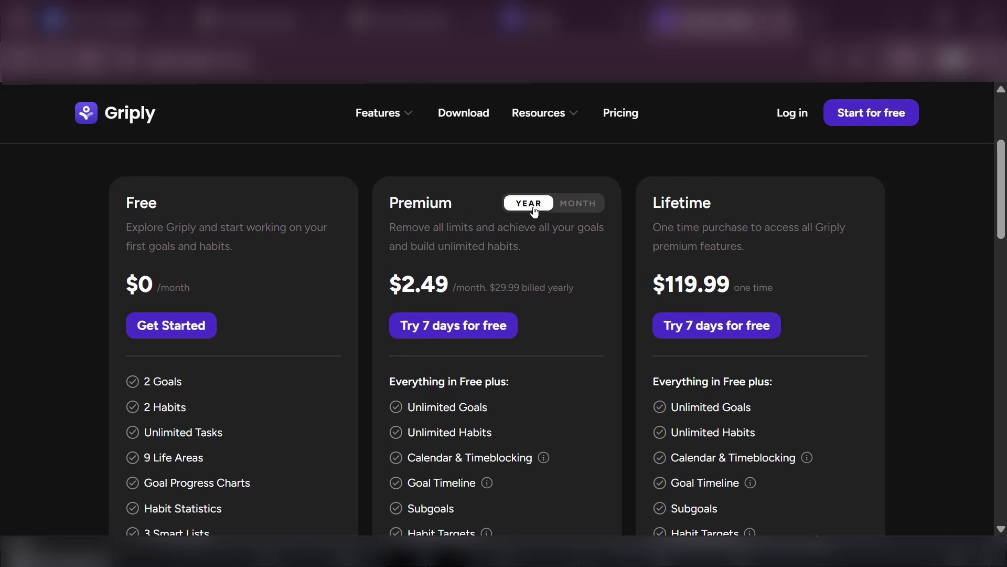
Compare the Premium plan's monthly and yearly pricing and review its included features
{"action": "left_click", "coordinate": [569, 212]}
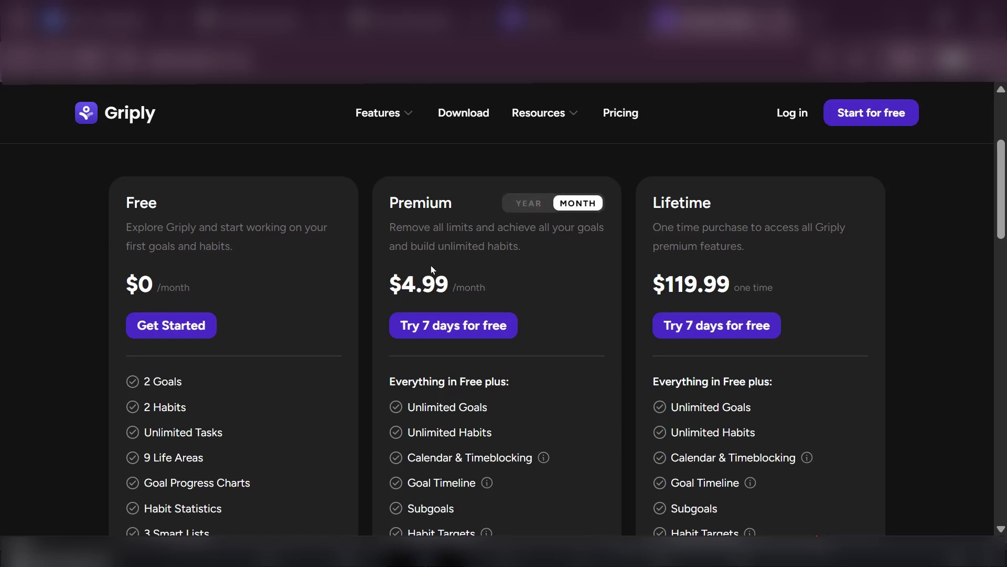
{"action": "left_click", "coordinate": [529, 208]}
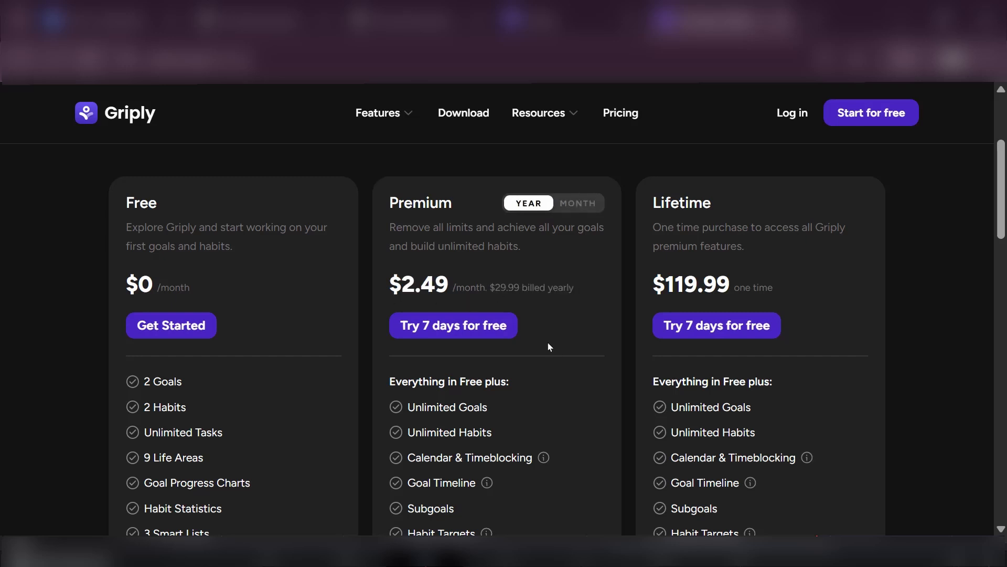
{"action": "scroll", "coordinate": [549, 346], "scroll_direction": "down", "scroll_amount": 2}
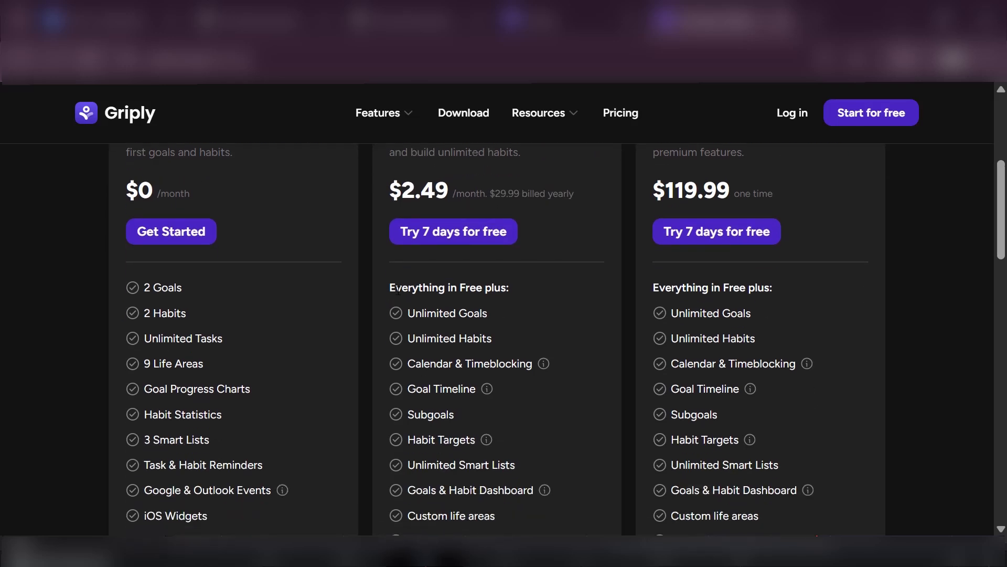
{"action": "scroll", "coordinate": [511, 313], "scroll_direction": "down", "scroll_amount": 2}
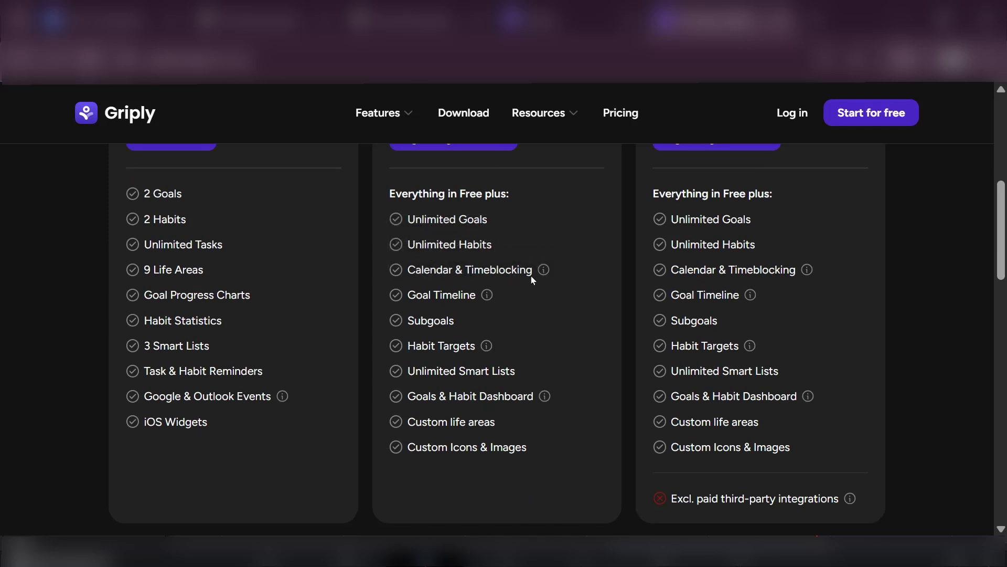
{"action": "mouse_move", "coordinate": [555, 277]}
{"action": "scroll", "coordinate": [634, 372], "scroll_direction": "up", "scroll_amount": 5}
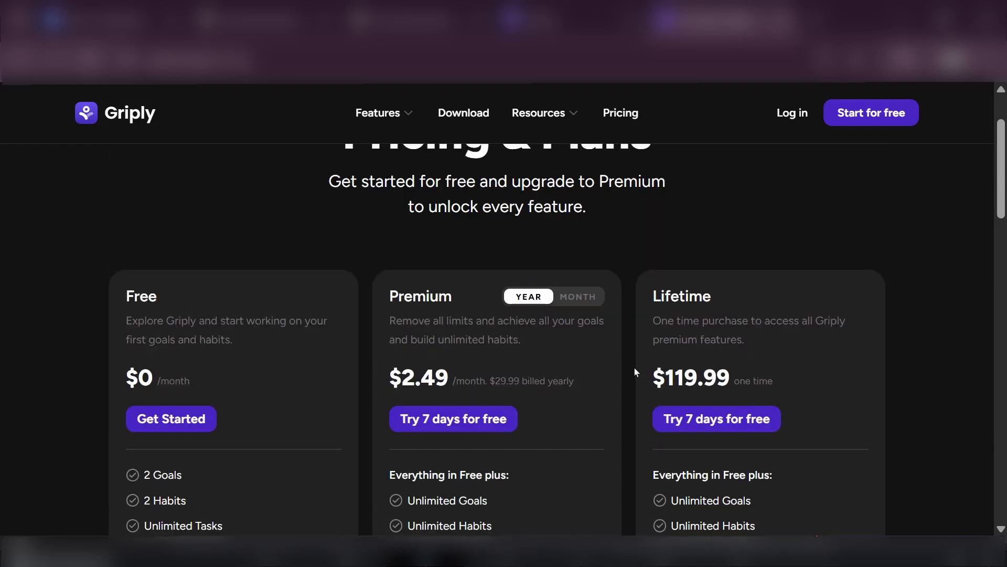
Examine the Lifetime plan's one-time price and included features
{"action": "scroll", "coordinate": [635, 370], "scroll_direction": "down", "scroll_amount": 3}
{"action": "scroll", "coordinate": [634, 370], "scroll_direction": "up", "scroll_amount": 2}
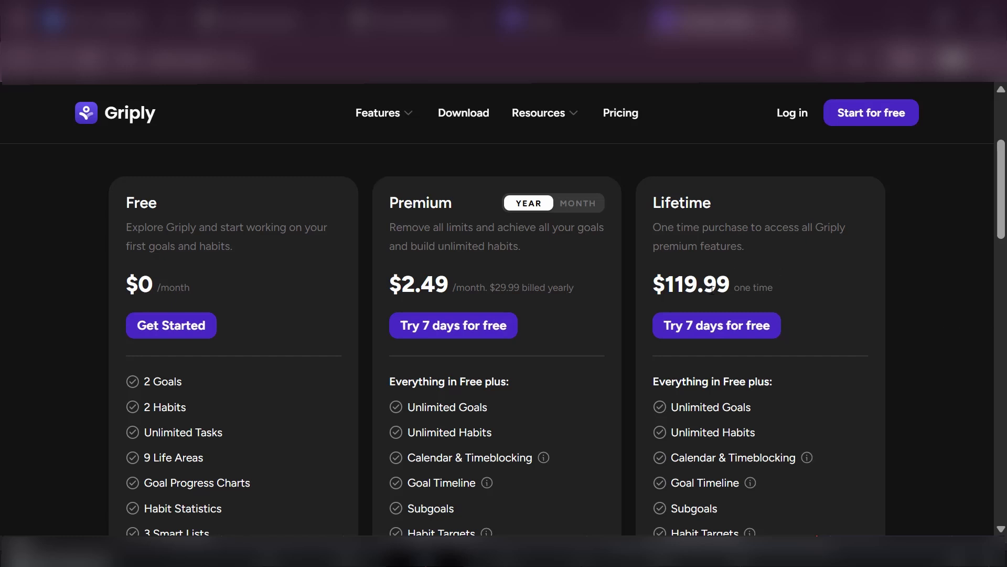
{"action": "scroll", "coordinate": [749, 352], "scroll_direction": "down", "scroll_amount": 2}
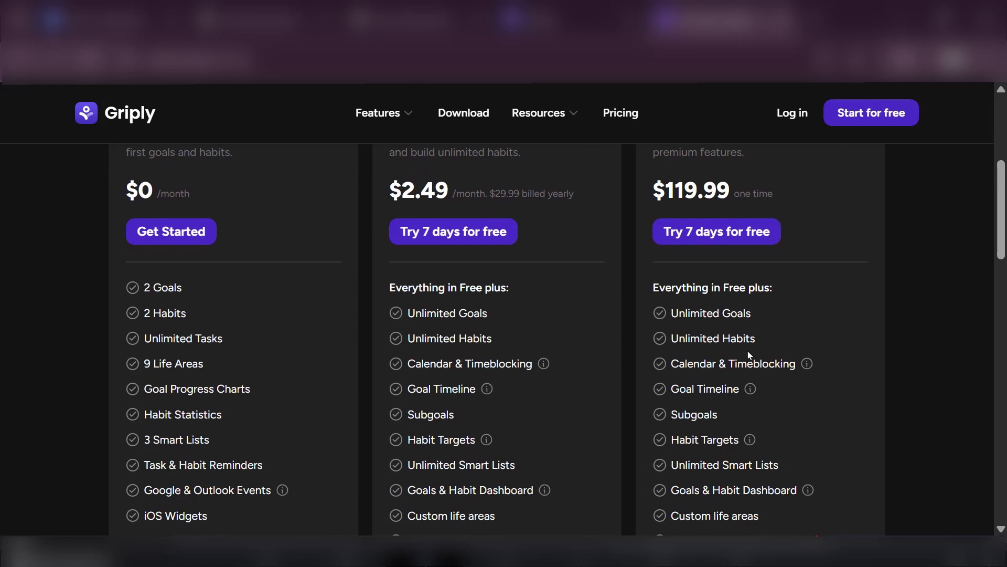
{"action": "scroll", "coordinate": [748, 351], "scroll_direction": "up", "scroll_amount": 2}
{"action": "scroll", "coordinate": [748, 351], "scroll_direction": "down", "scroll_amount": 2}
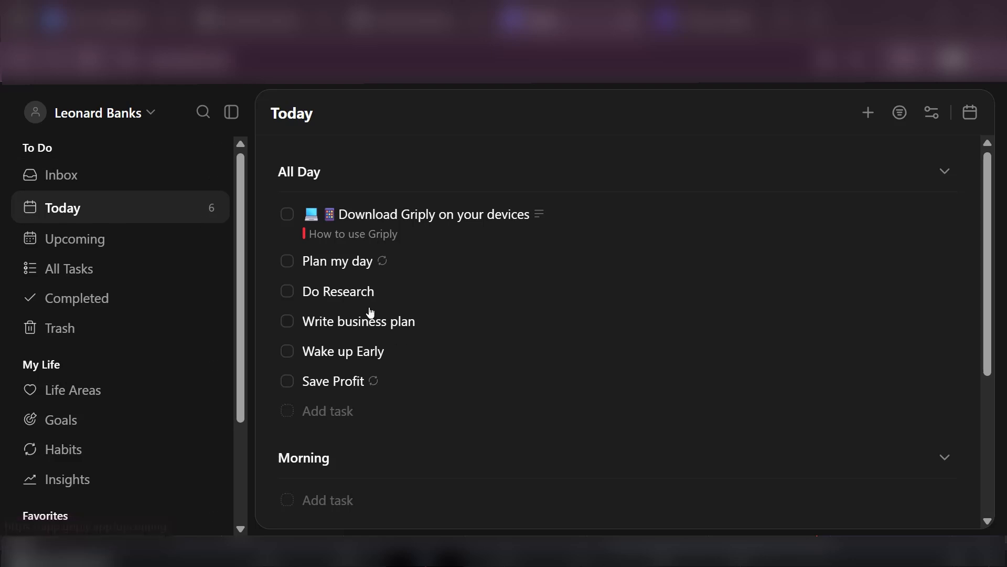
Look through the Inbox, Upcoming, Today and Completed task views, ending on Life Areas
{"action": "left_click", "coordinate": [51, 184]}
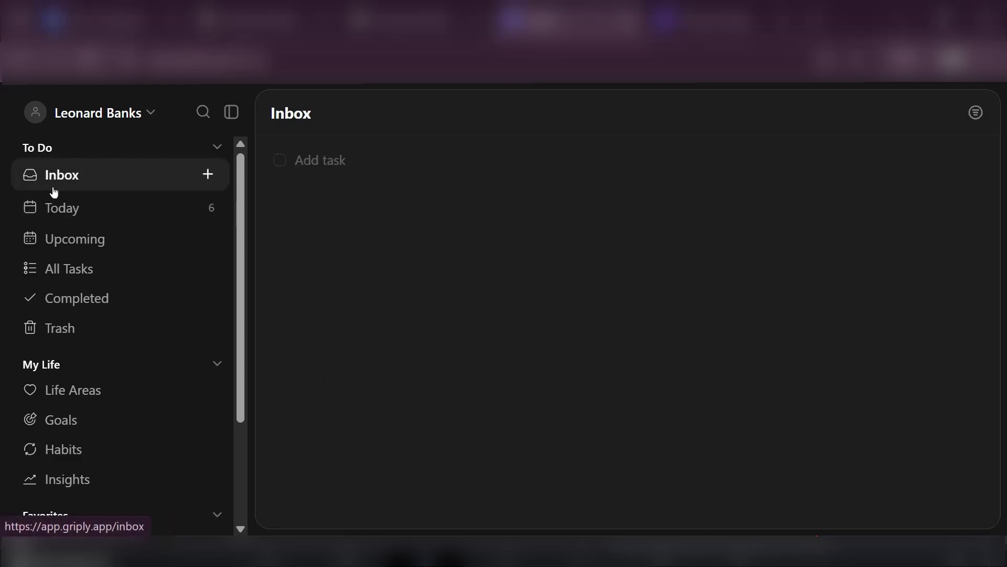
{"action": "left_click", "coordinate": [64, 237]}
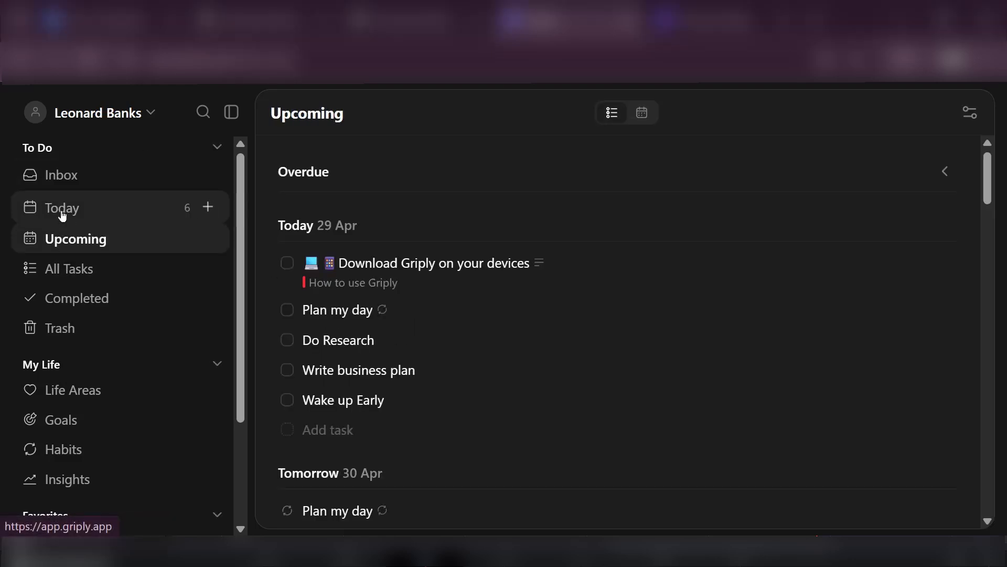
{"action": "left_click", "coordinate": [61, 213]}
{"action": "left_click", "coordinate": [68, 298]}
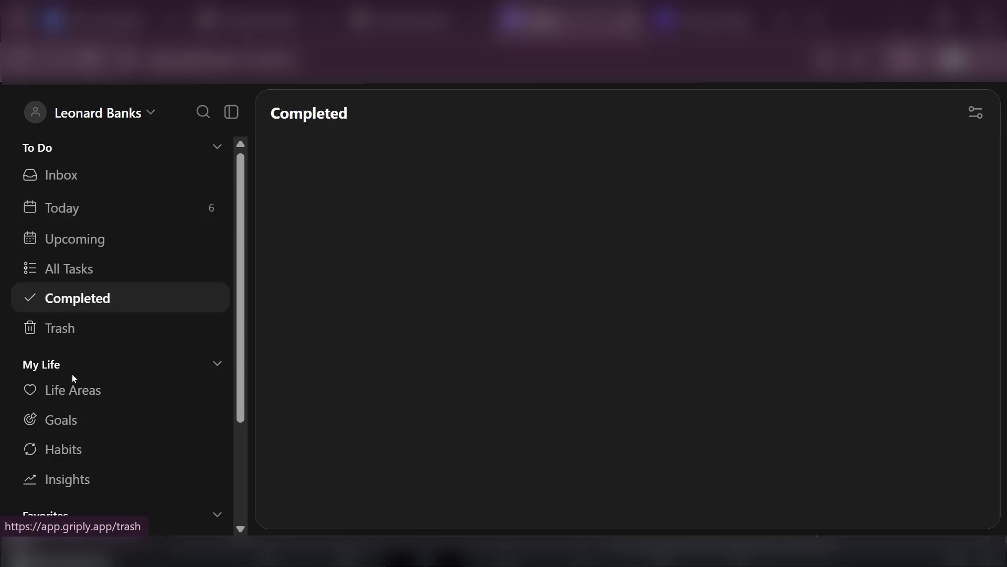
{"action": "left_click", "coordinate": [78, 389]}
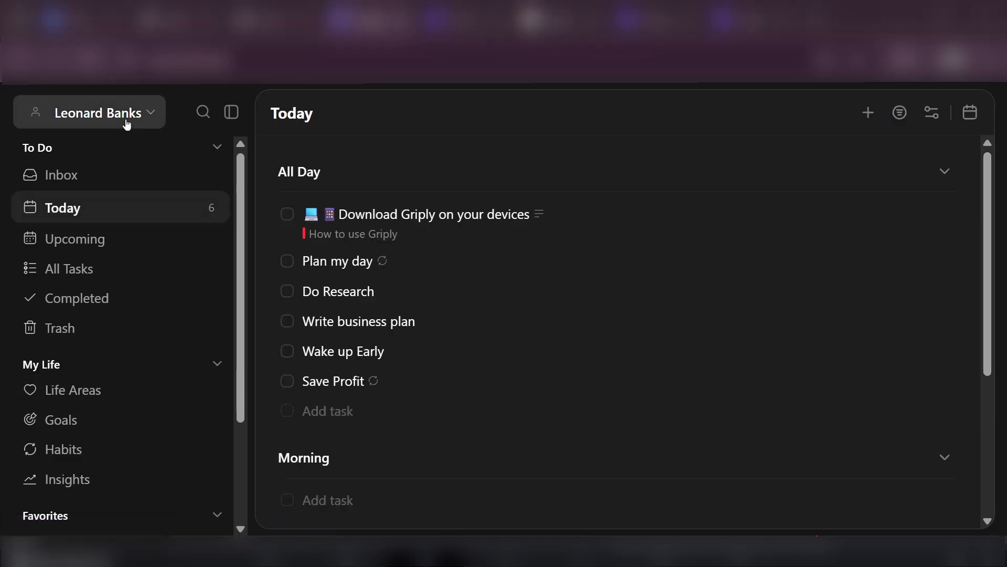
Open the account settings and examine the available theme and number format options without changing them
{"action": "left_click", "coordinate": [102, 114]}
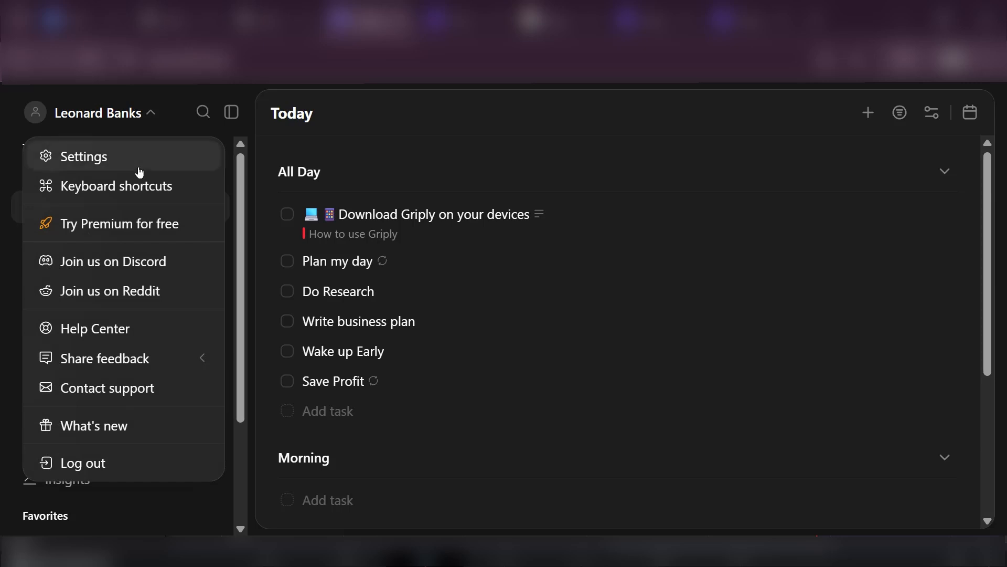
{"action": "left_click", "coordinate": [104, 158]}
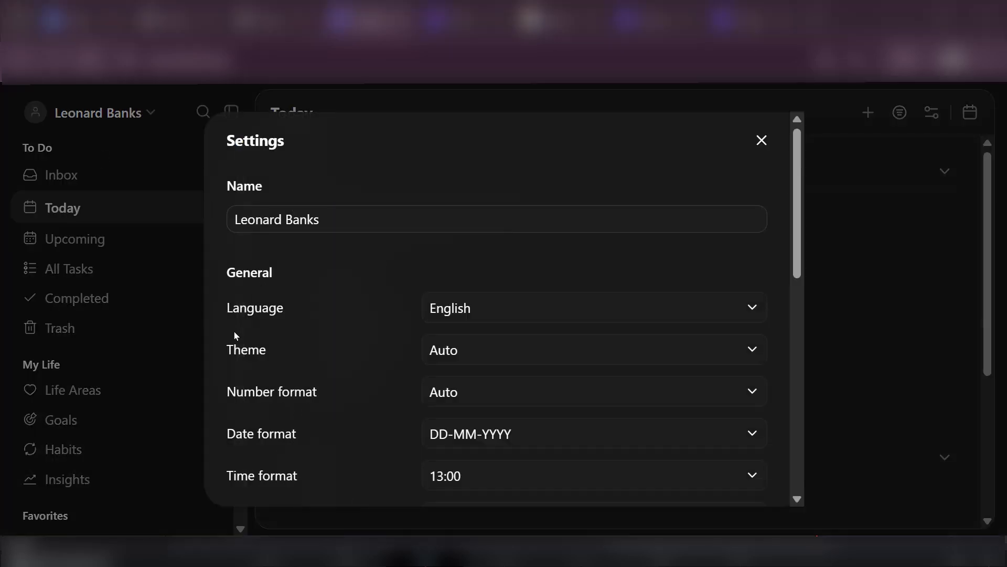
{"action": "scroll", "coordinate": [272, 299], "scroll_direction": "down", "scroll_amount": 2}
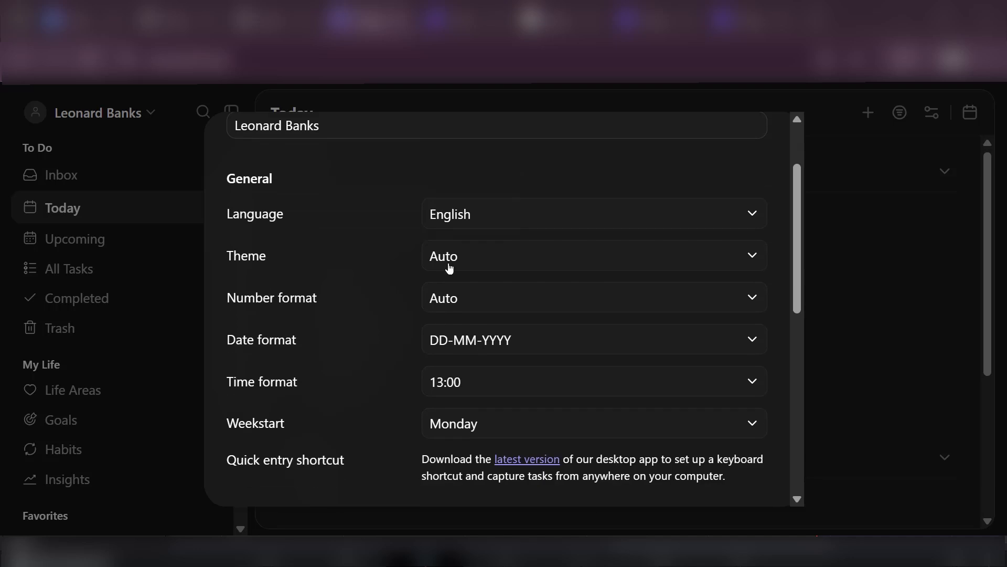
{"action": "left_click", "coordinate": [507, 256]}
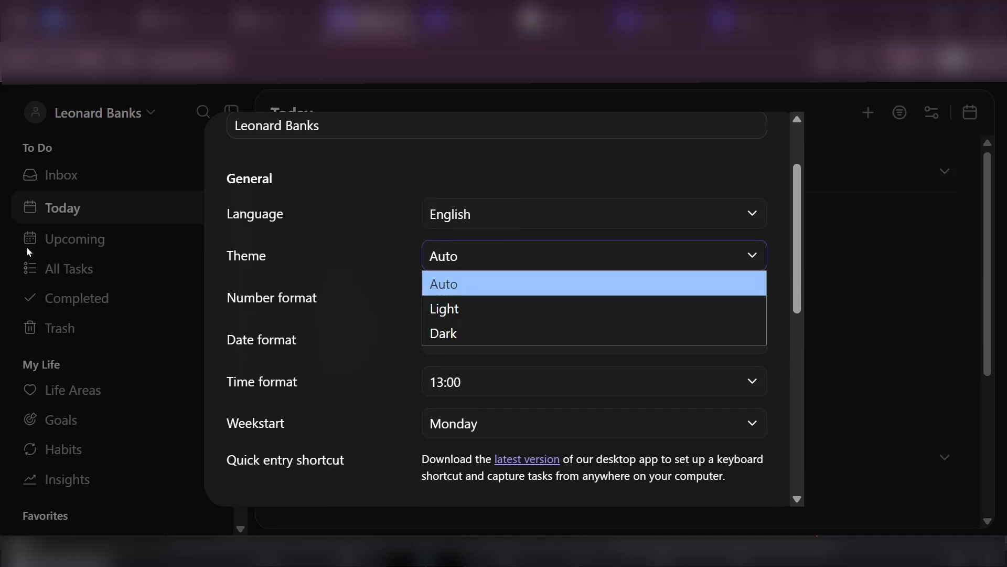
{"action": "left_click", "coordinate": [351, 250]}
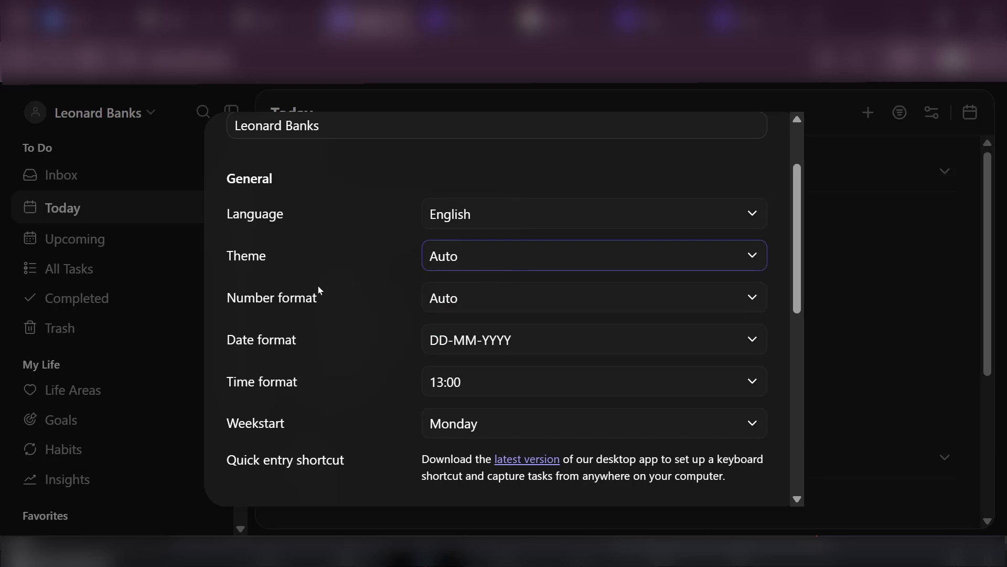
{"action": "left_click", "coordinate": [491, 309]}
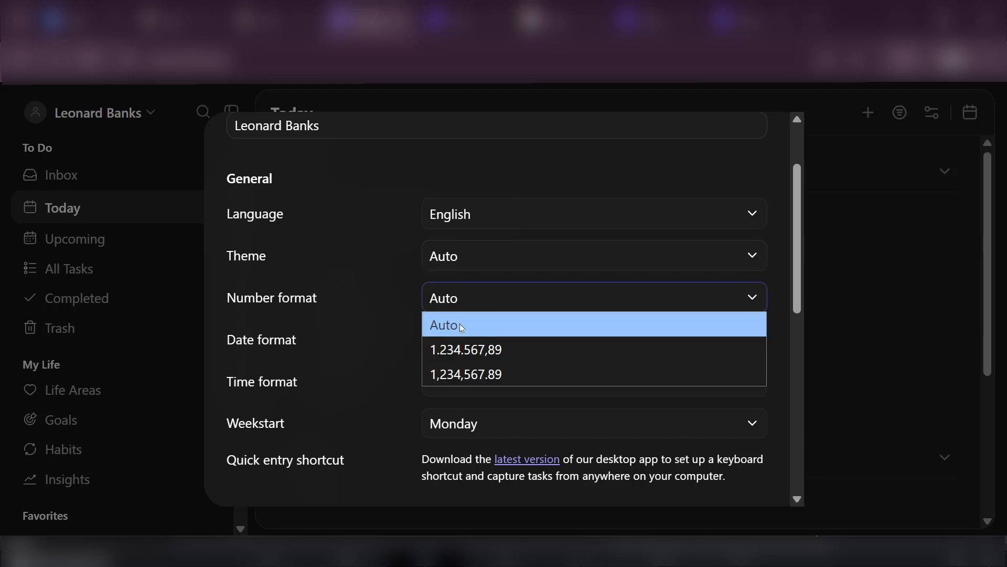
{"action": "left_click", "coordinate": [388, 285]}
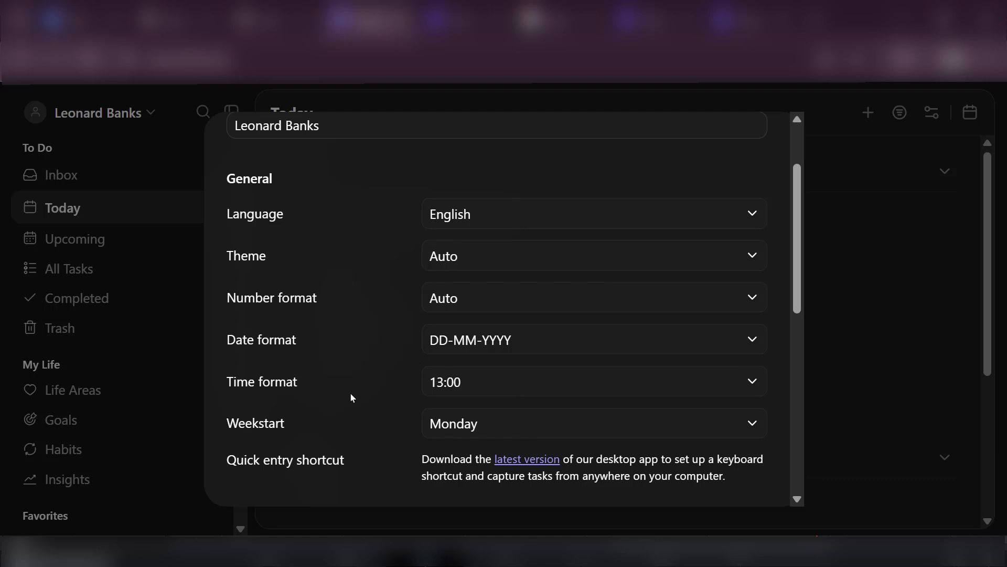
Check the week start options in the settings, keep Monday selected, and close the settings
{"action": "scroll", "coordinate": [335, 387], "scroll_direction": "down", "scroll_amount": 2}
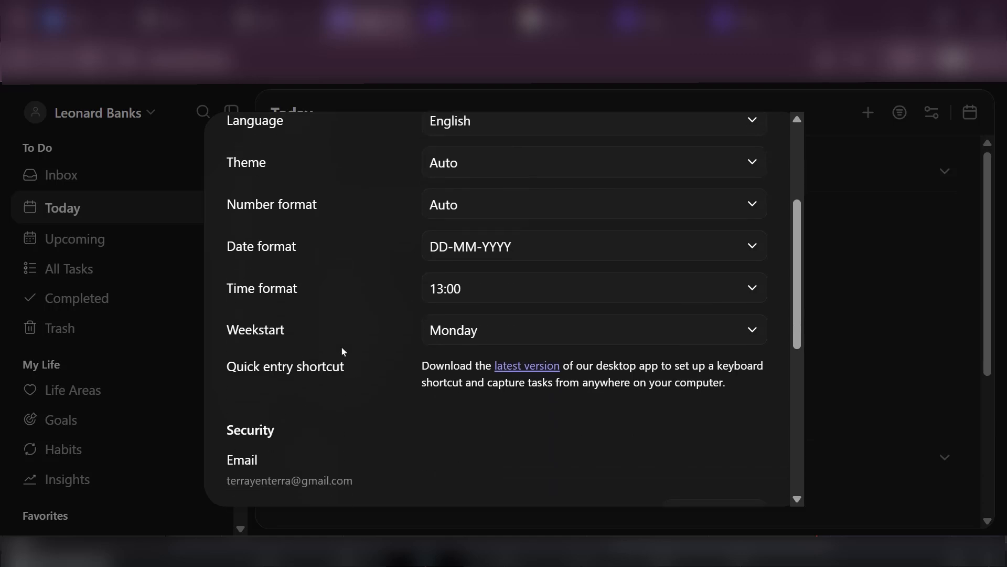
{"action": "left_click", "coordinate": [501, 332]}
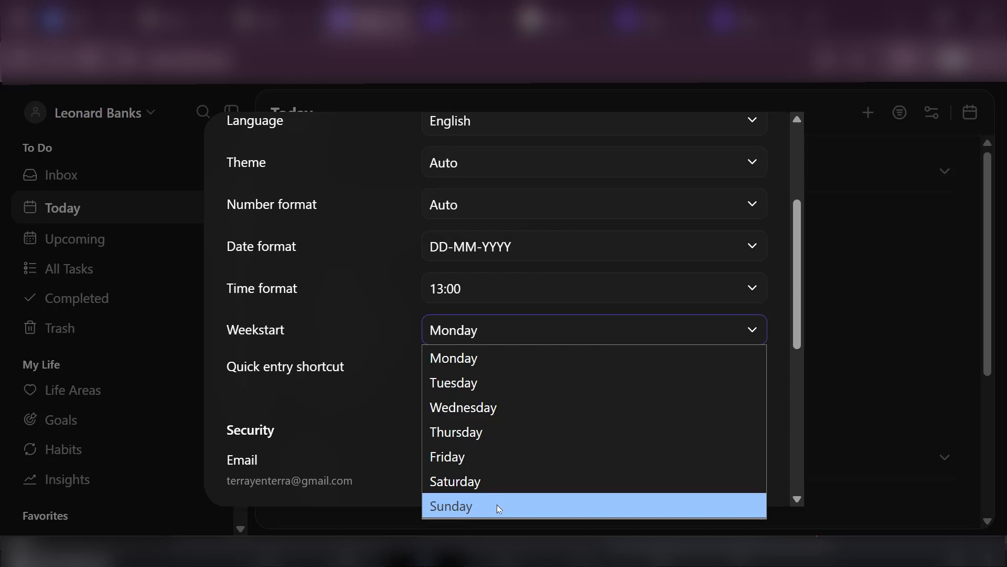
{"action": "left_click", "coordinate": [470, 358]}
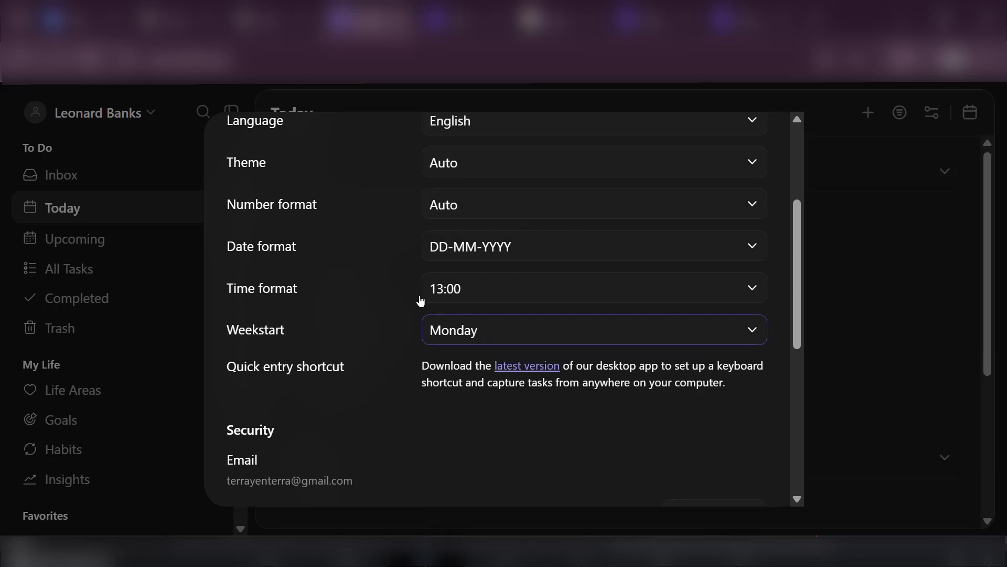
{"action": "scroll", "coordinate": [371, 348], "scroll_direction": "down", "scroll_amount": 2}
{"action": "scroll", "coordinate": [373, 350], "scroll_direction": "up", "scroll_amount": 4}
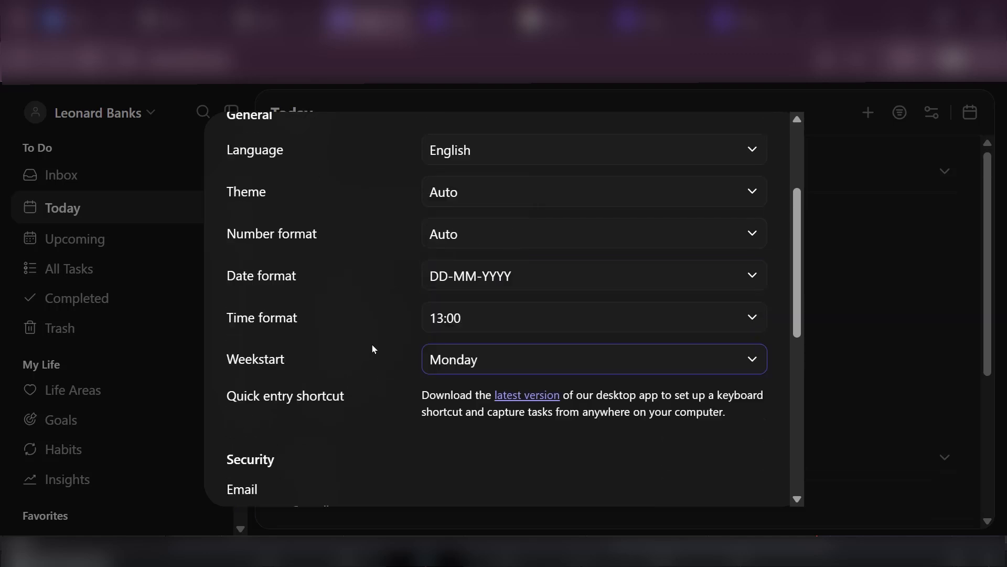
{"action": "key", "text": "Escape"}
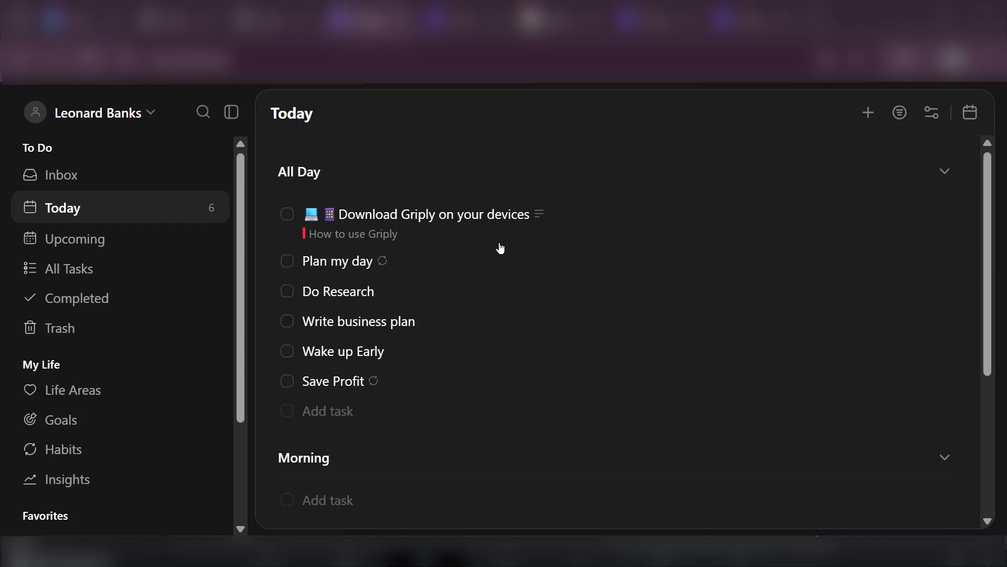
Open the Do Research task under Today in the Upcoming view and change its priority to the red level
{"action": "left_click", "coordinate": [103, 252]}
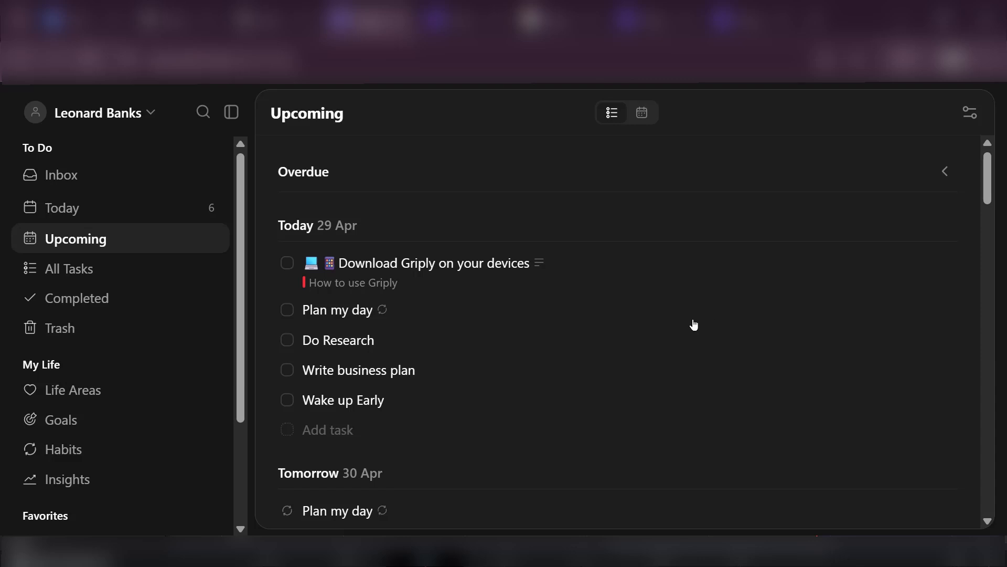
{"action": "scroll", "coordinate": [693, 325], "scroll_direction": "down", "scroll_amount": 2}
{"action": "scroll", "coordinate": [693, 325], "scroll_direction": "up", "scroll_amount": 2}
{"action": "left_click", "coordinate": [339, 338]}
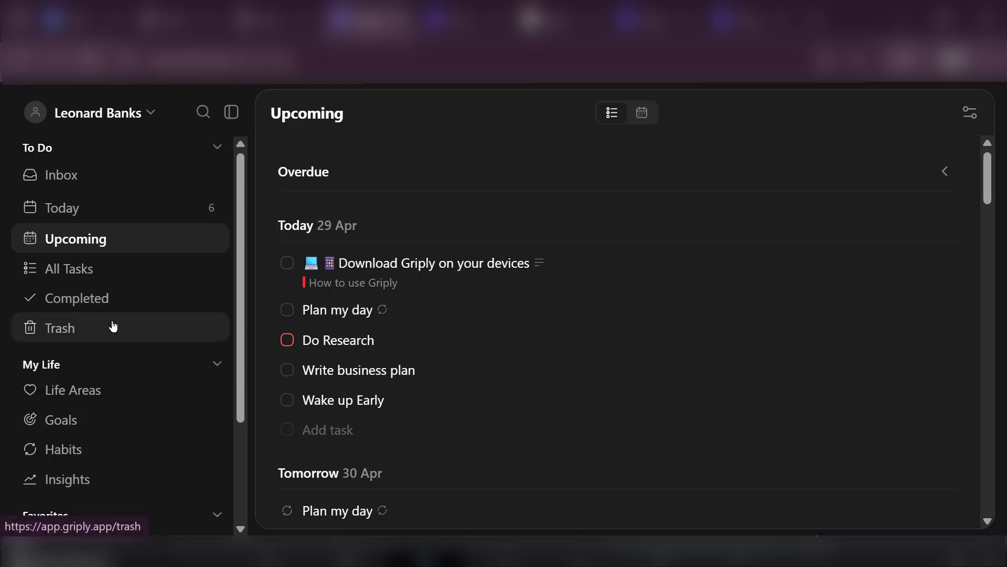
View the Trash list and look over the account menu's options before closing it
{"action": "left_click", "coordinate": [113, 326]}
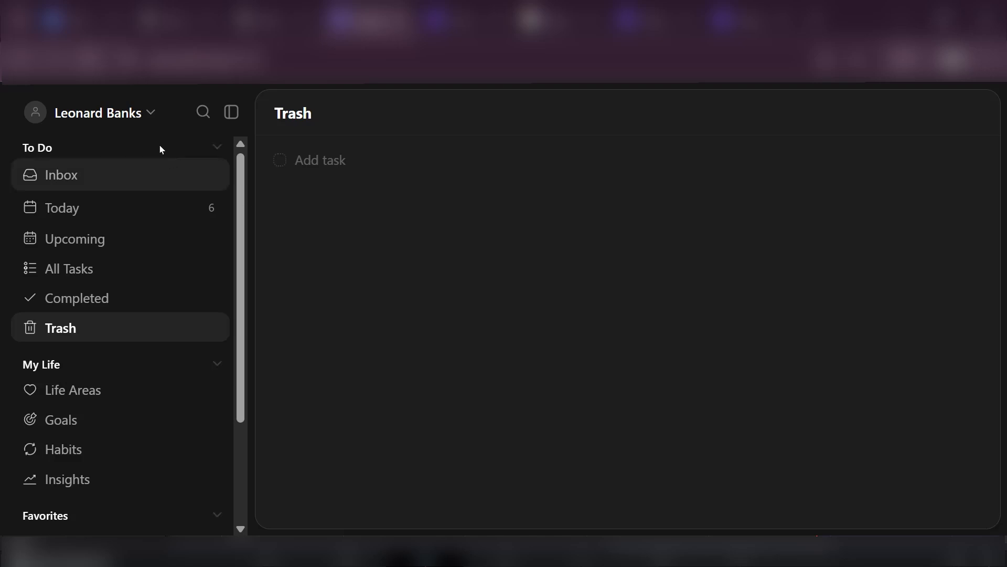
{"action": "left_click", "coordinate": [153, 119]}
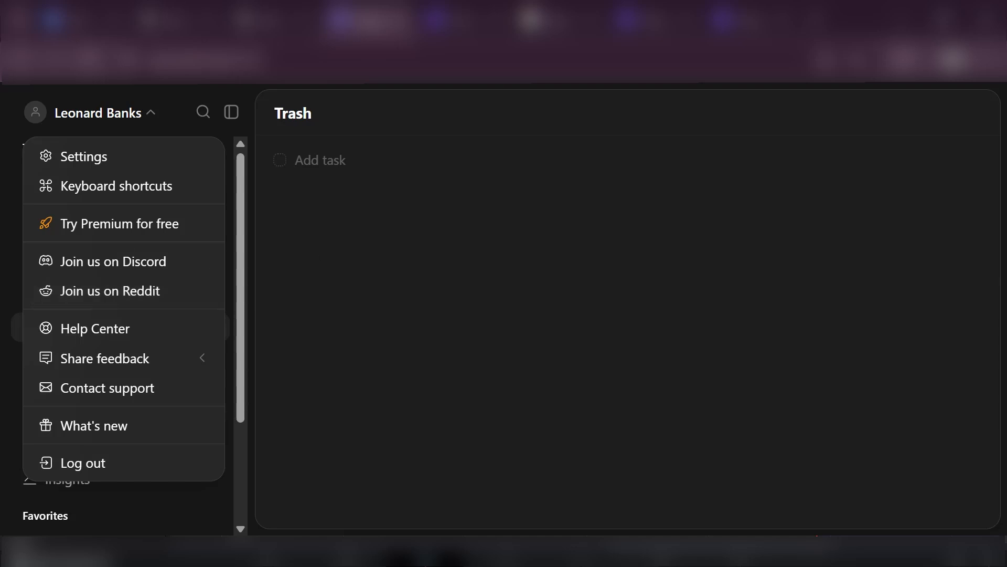
{"action": "left_click", "coordinate": [702, 385]}
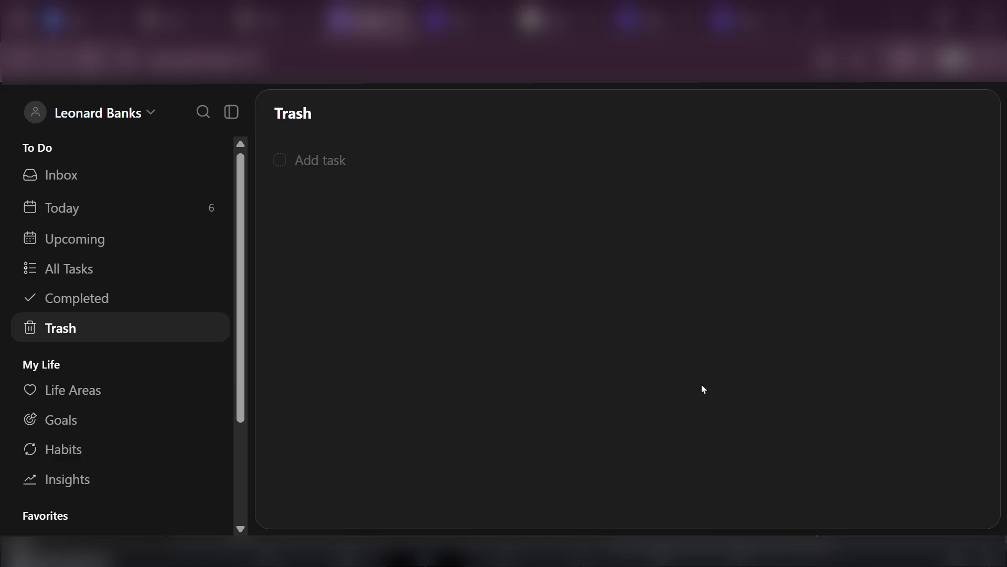